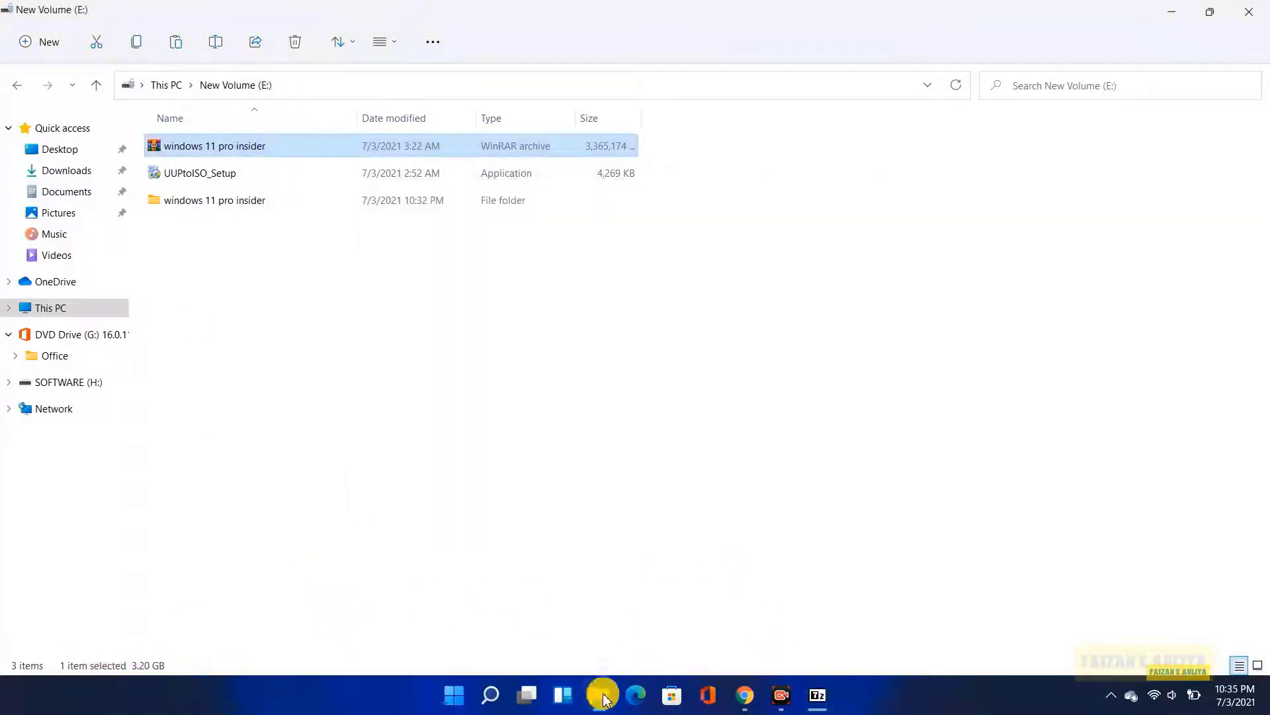
Check the size of the extracted windows 11 pro insider folder in its properties.
right_click(251, 200)
click(312, 454)
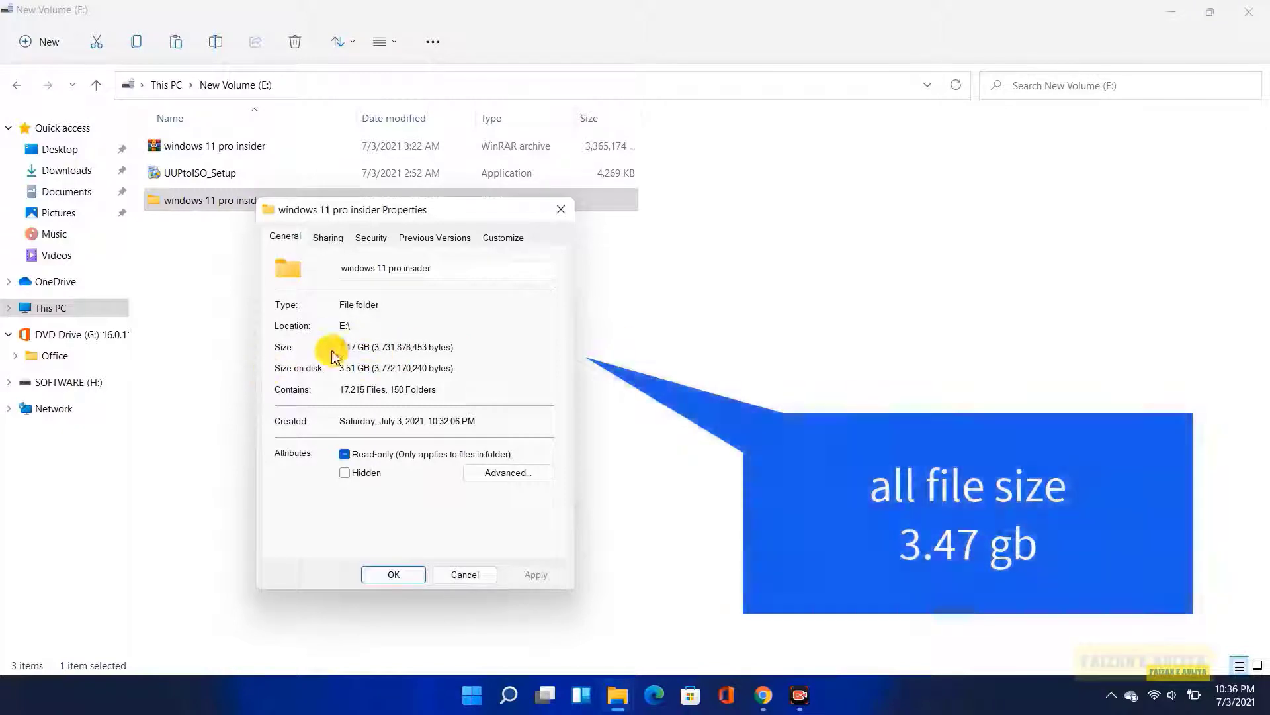
drag(338, 346, 374, 348)
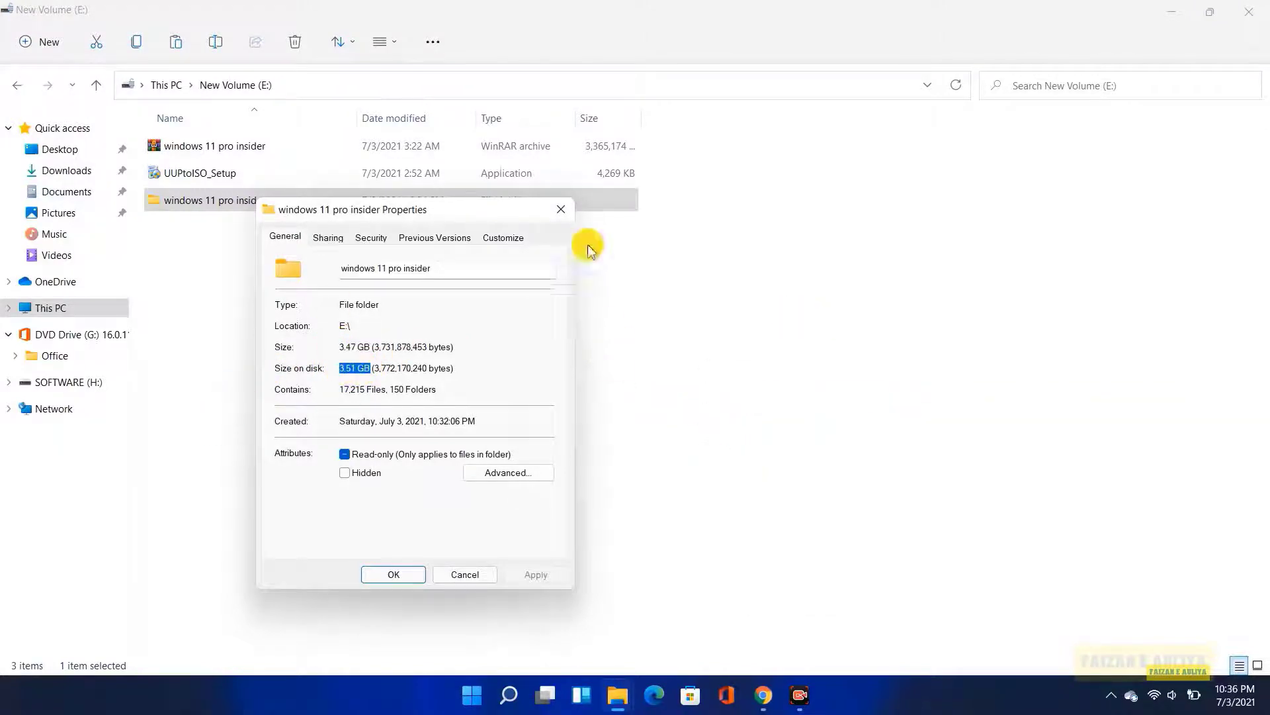
click(561, 209)
Look through the windows 11 pro insider folder, including its command file and the files under uup\22000.51\en-us.
right_click(254, 202)
click(368, 258)
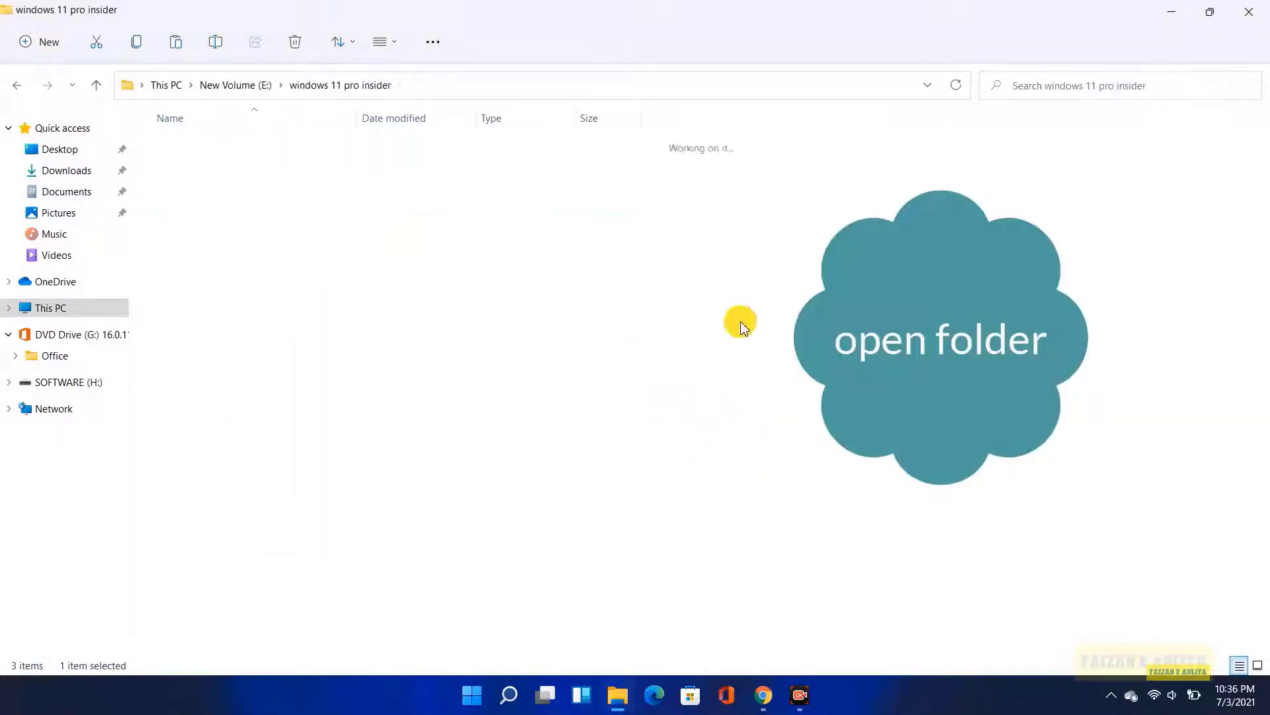
click(411, 233)
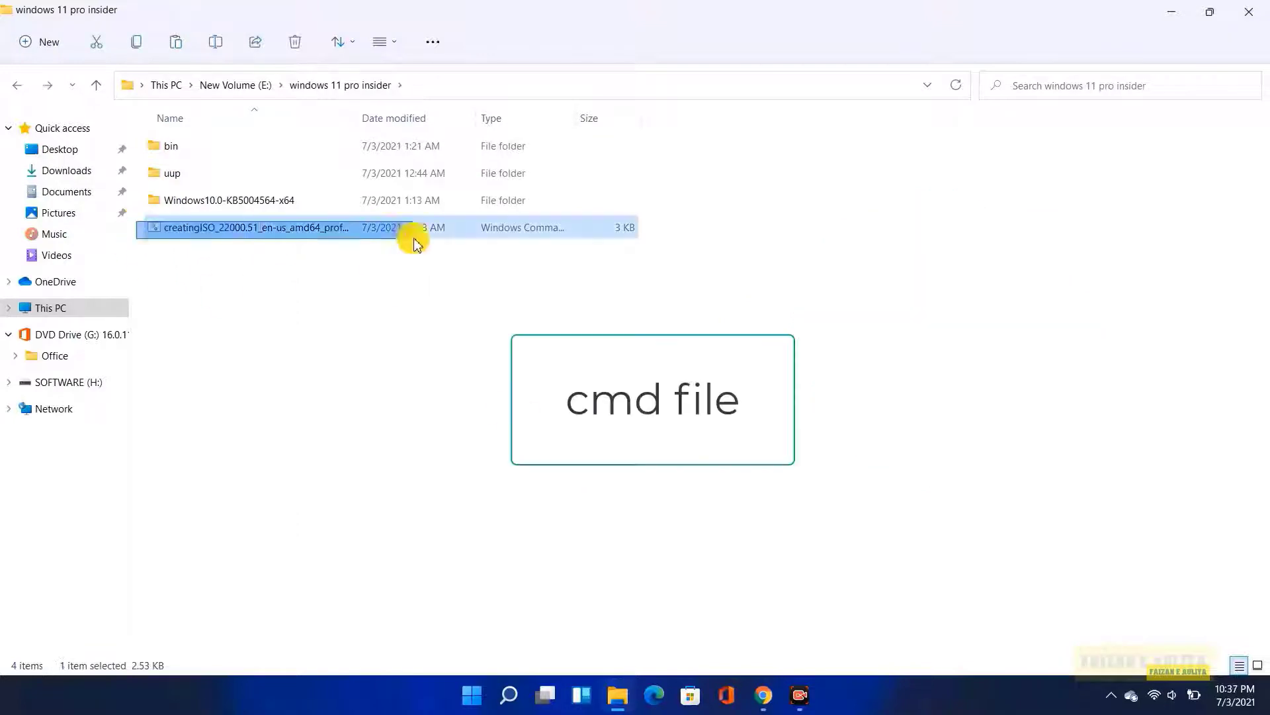
click(470, 342)
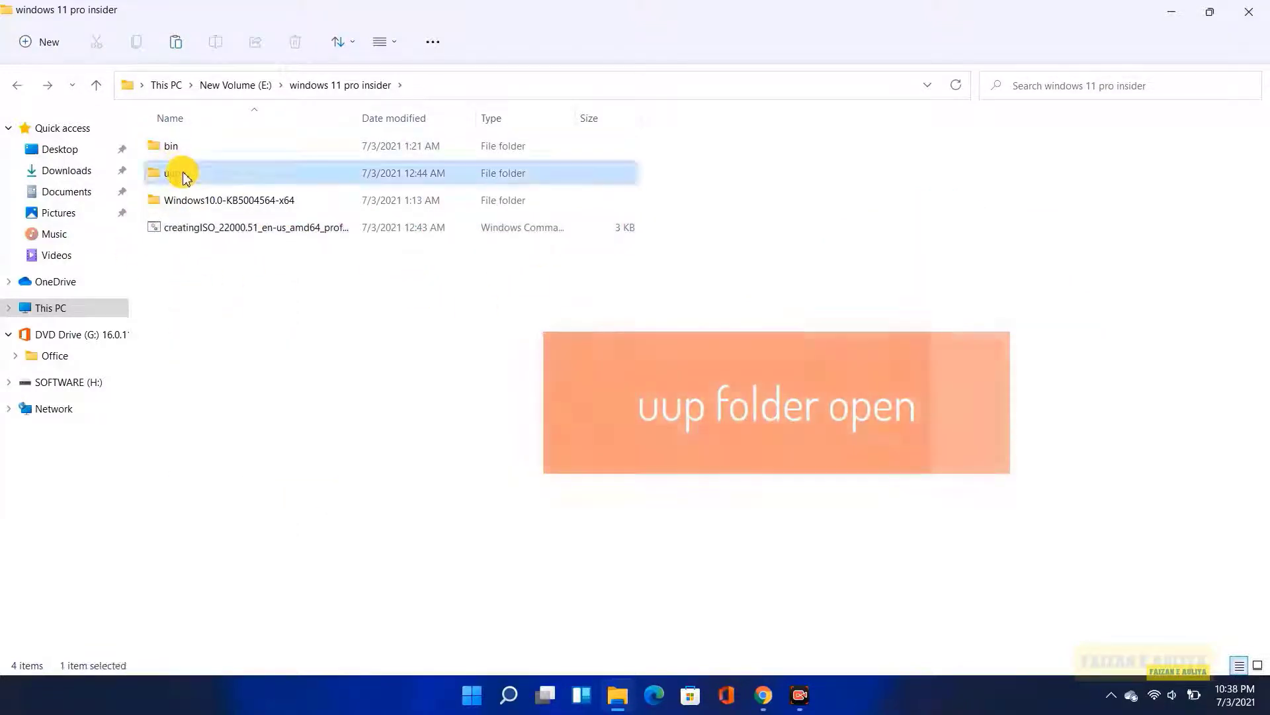
double_click(175, 173)
double_click(196, 147)
double_click(180, 145)
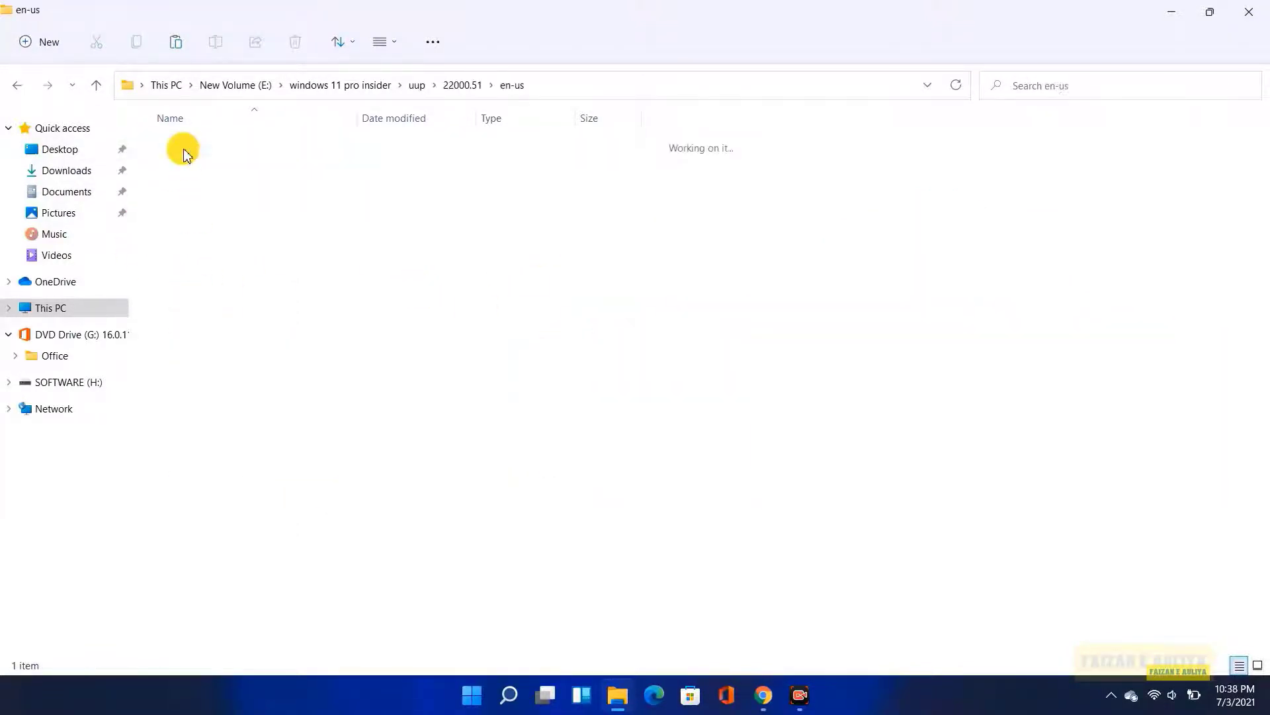
double_click(187, 147)
scroll(473, 318, down, 15)
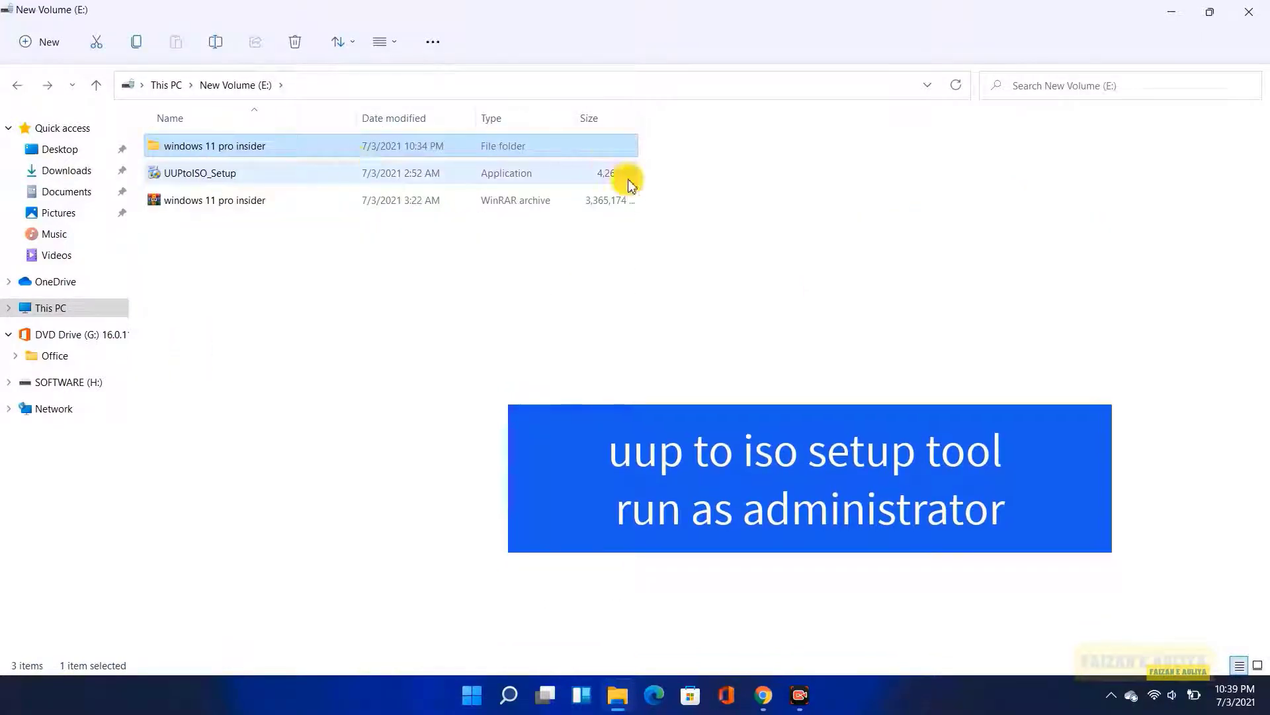
Run UUPtoISO_Setup as administrator, accept its license agreement and proceed to the application folder selection.
click(630, 175)
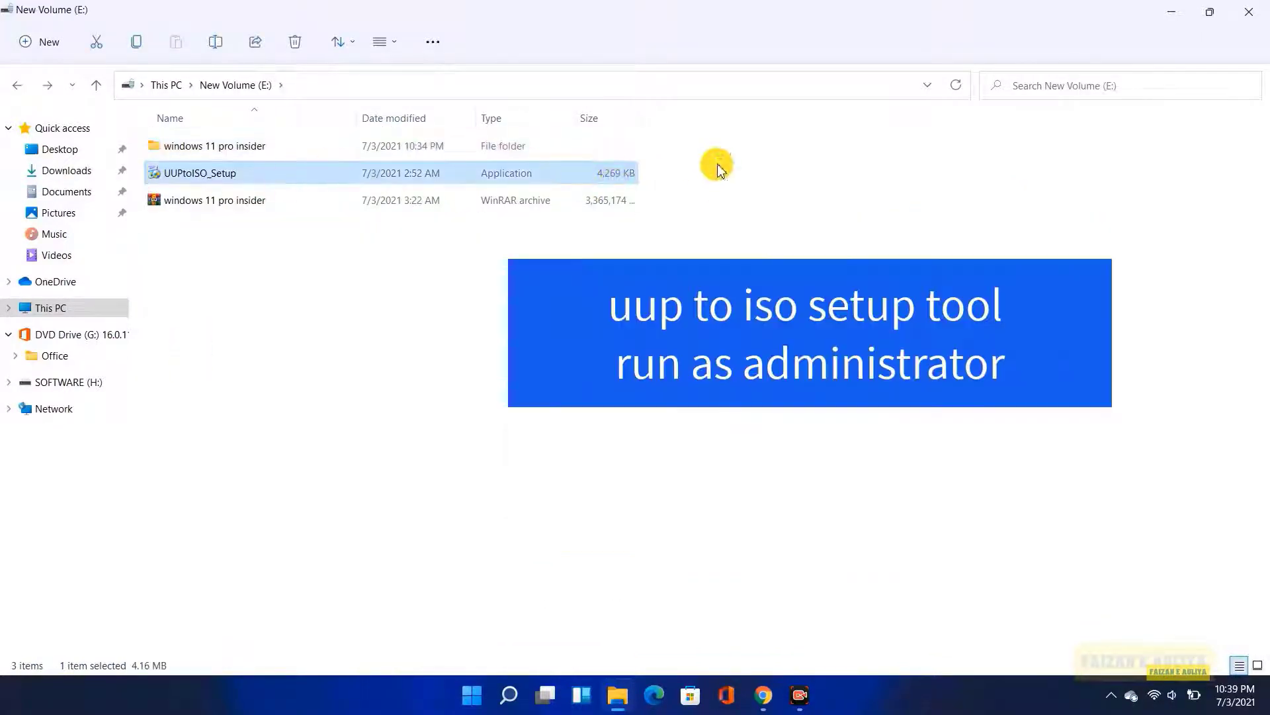
right_click(241, 171)
click(324, 264)
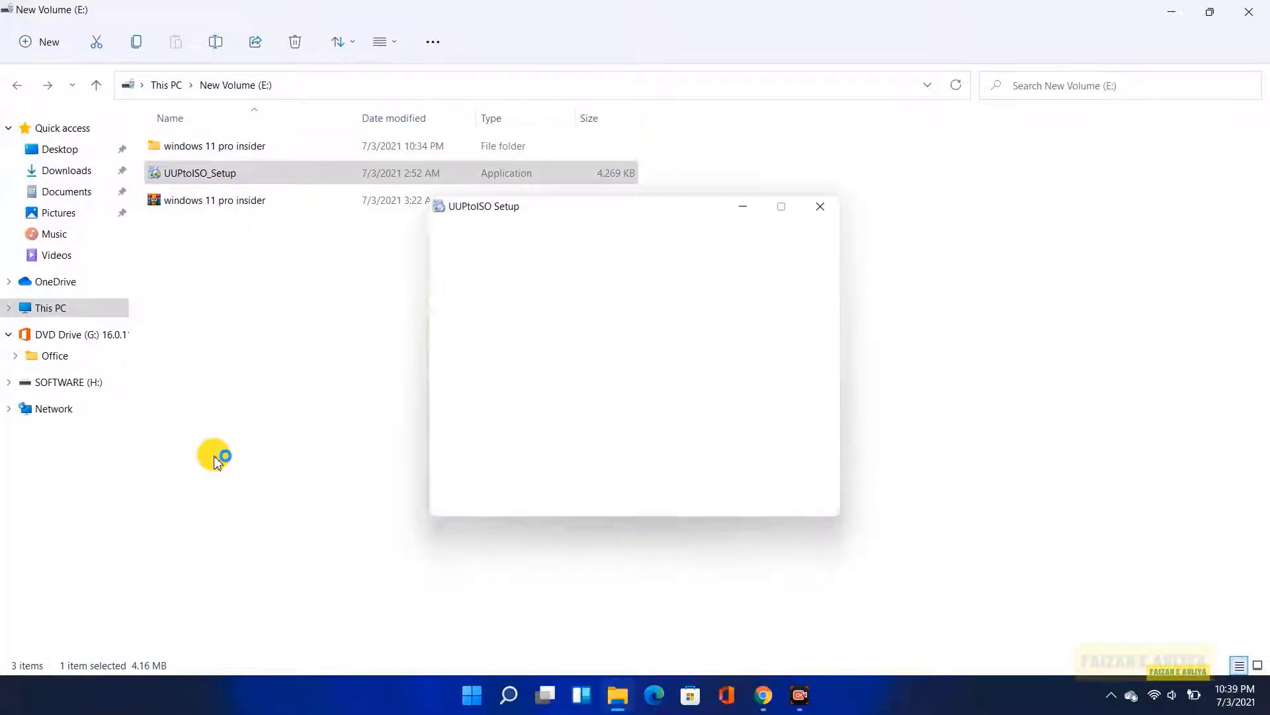
click(731, 498)
key(Up)
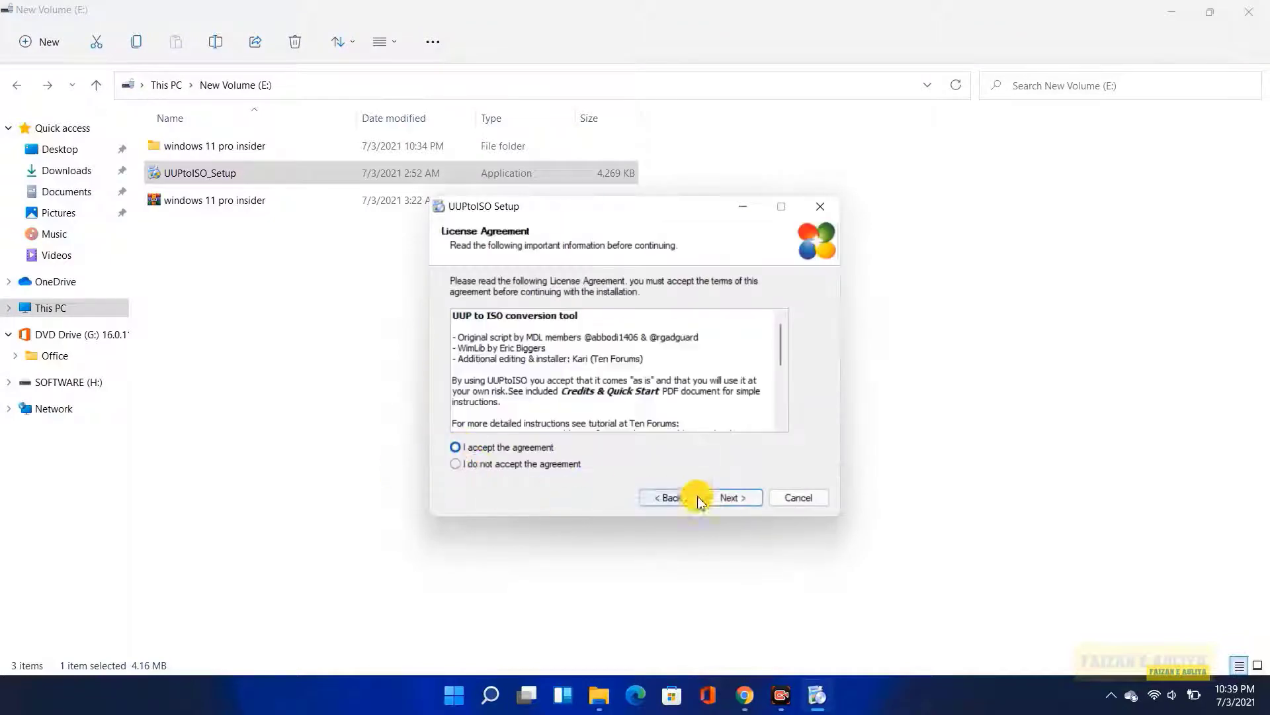
click(731, 498)
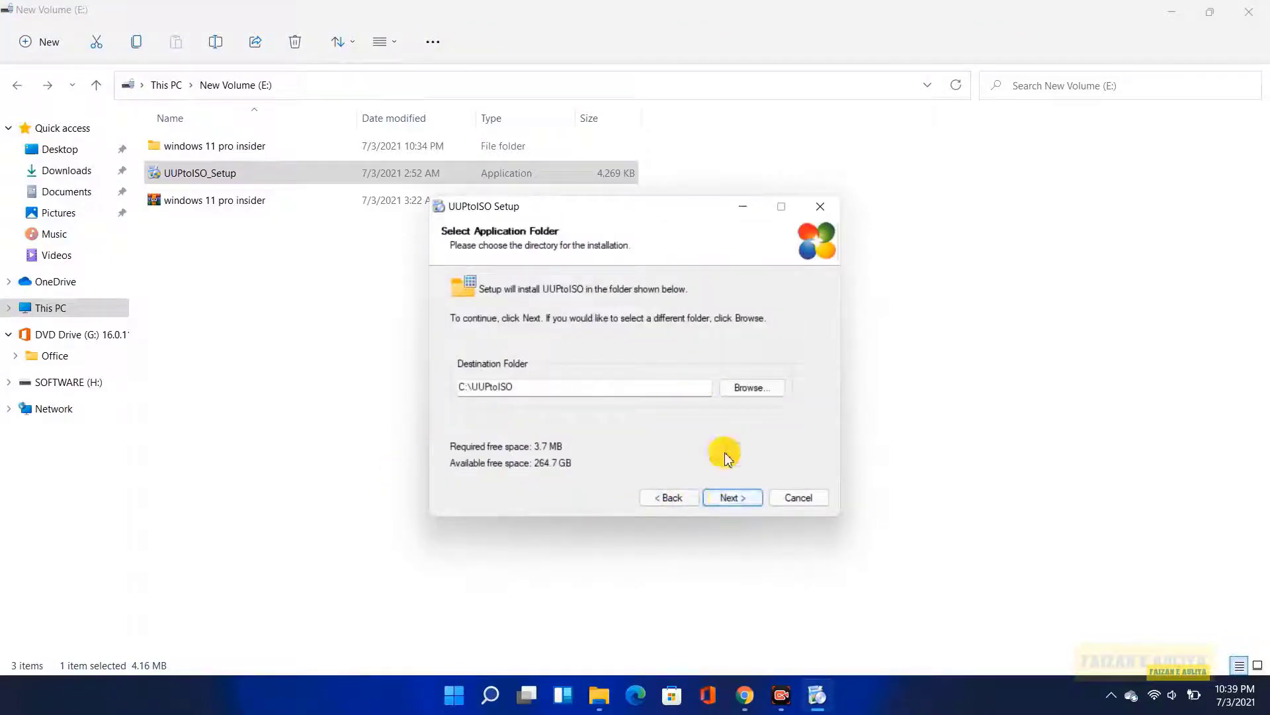
Browse for the installation directory and select New Volume (E:).
click(749, 388)
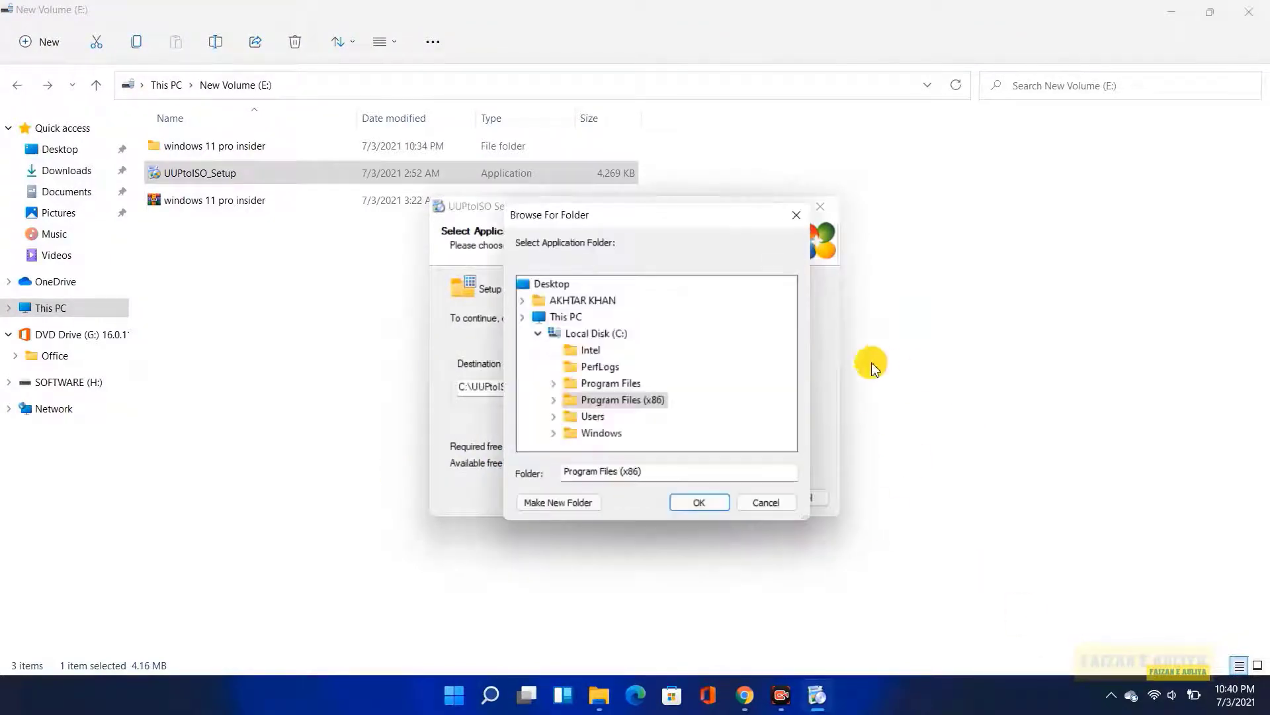
scroll(569, 384, up, 5)
scroll(662, 377, down, 6)
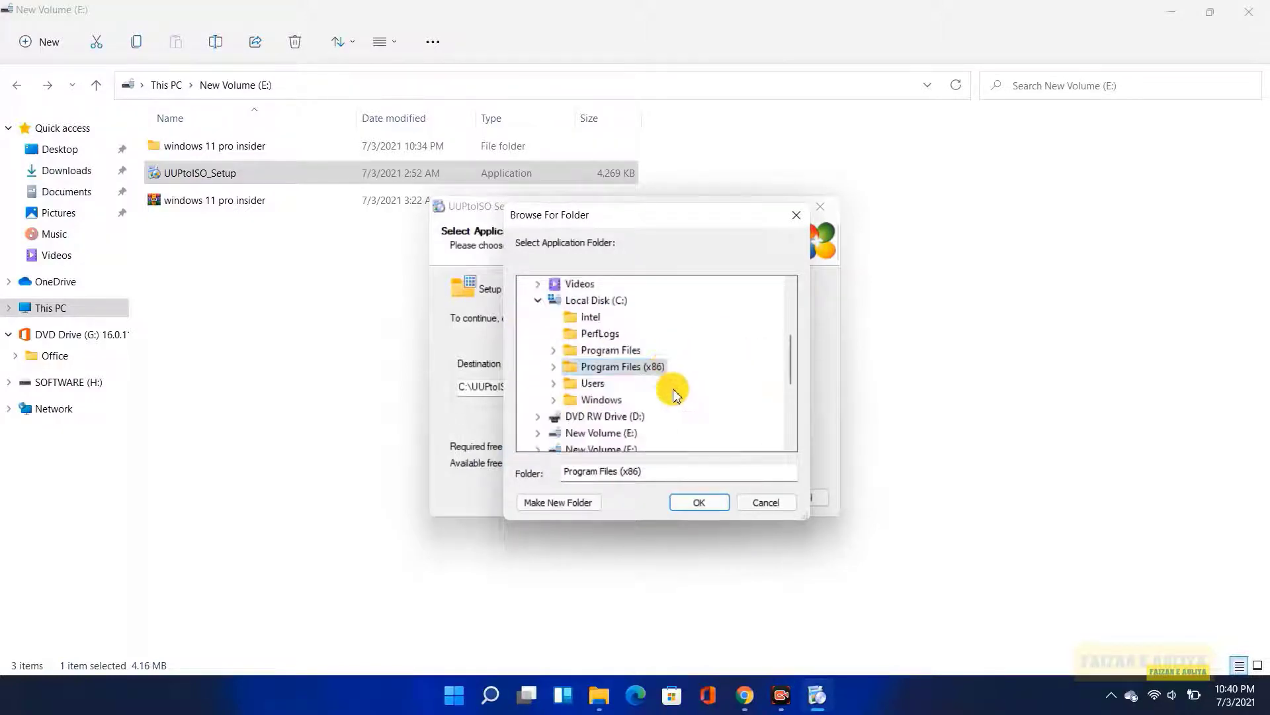
double_click(599, 380)
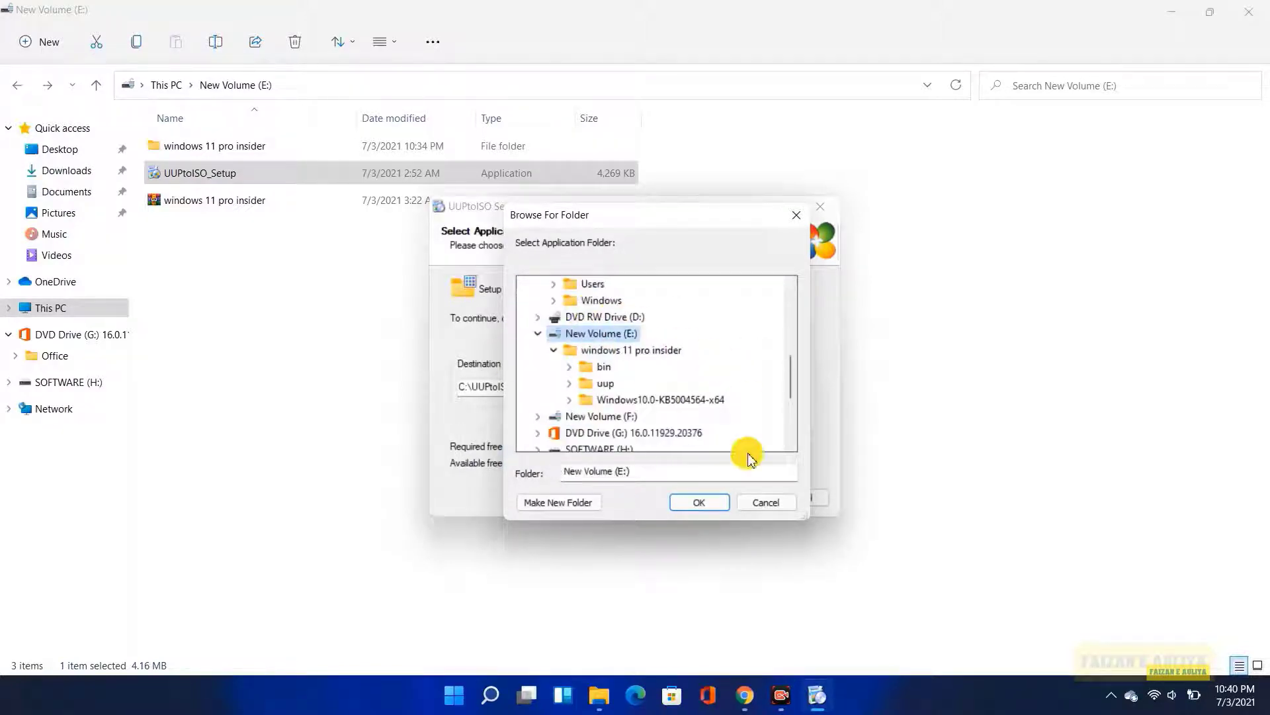
Examine the subfolders of uup and 22000.51 within windows 11 pro insider in the folder tree.
click(571, 384)
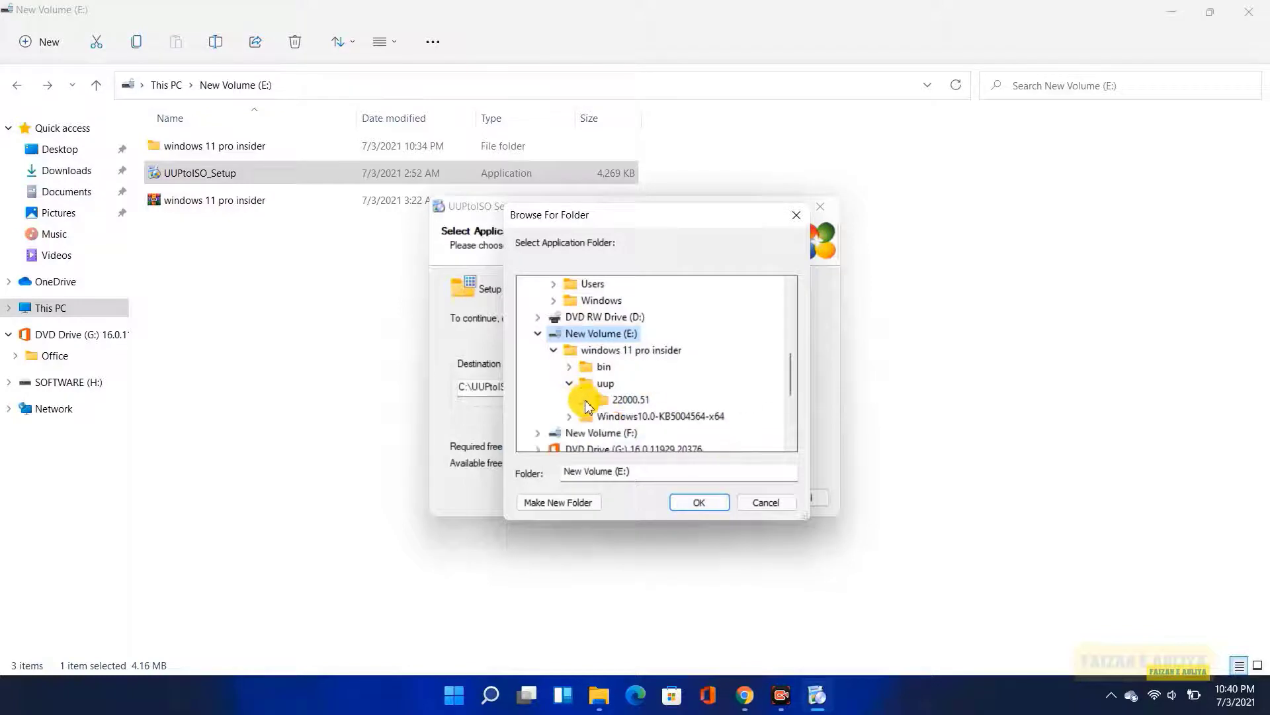
scroll(583, 390, down, 1)
click(585, 350)
click(585, 349)
click(601, 366)
scroll(601, 371, down, 1)
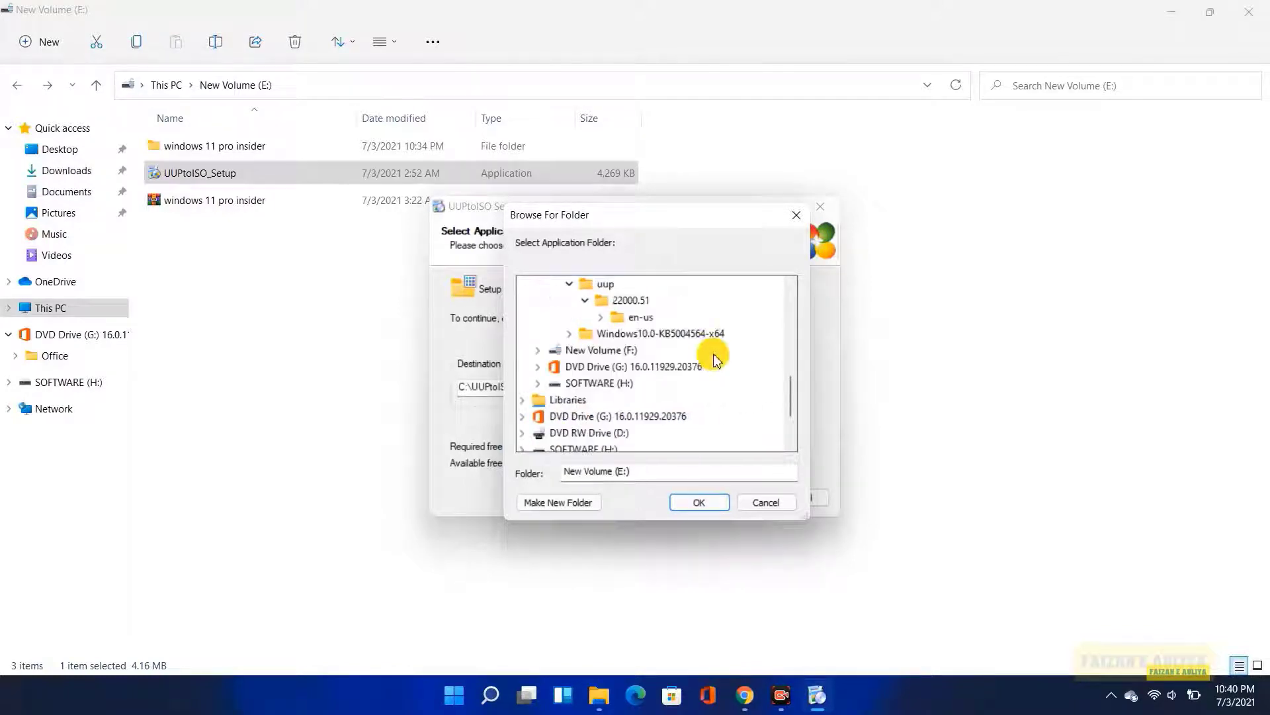
scroll(582, 377, up, 2)
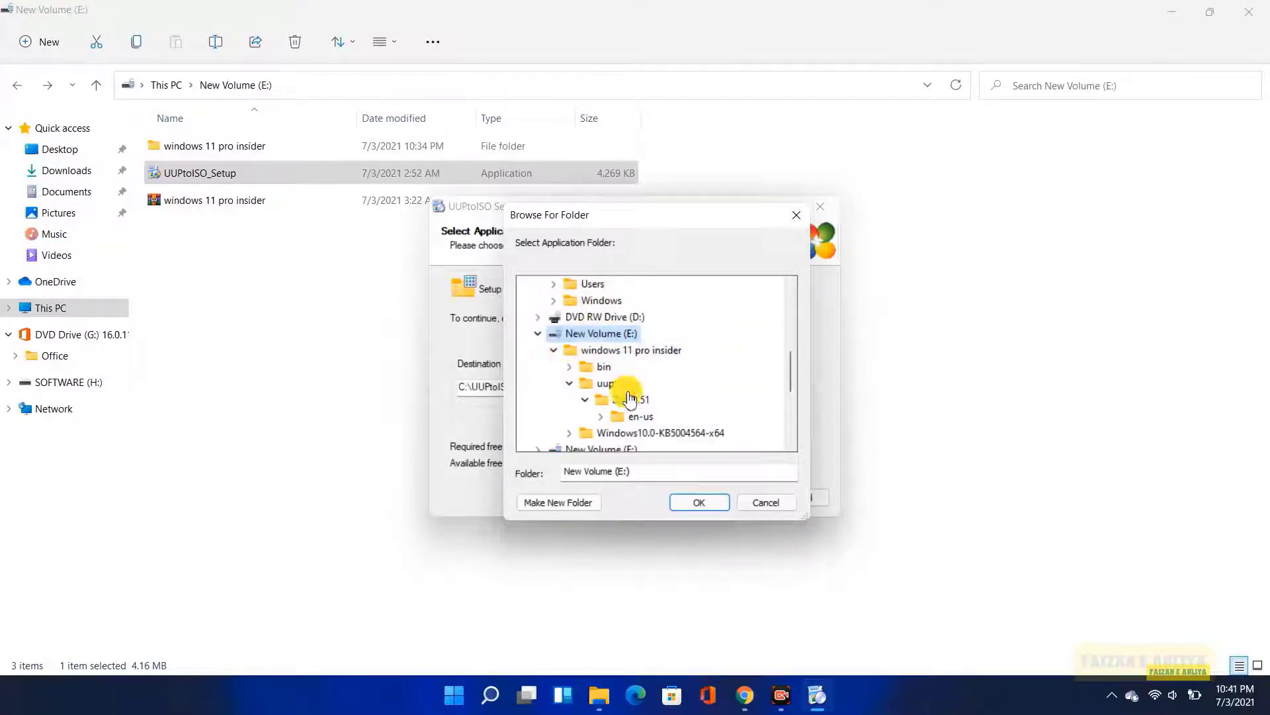
Confirm New Volume (E:) as the destination, install UUPtoISO there and finish the setup.
click(695, 502)
click(731, 496)
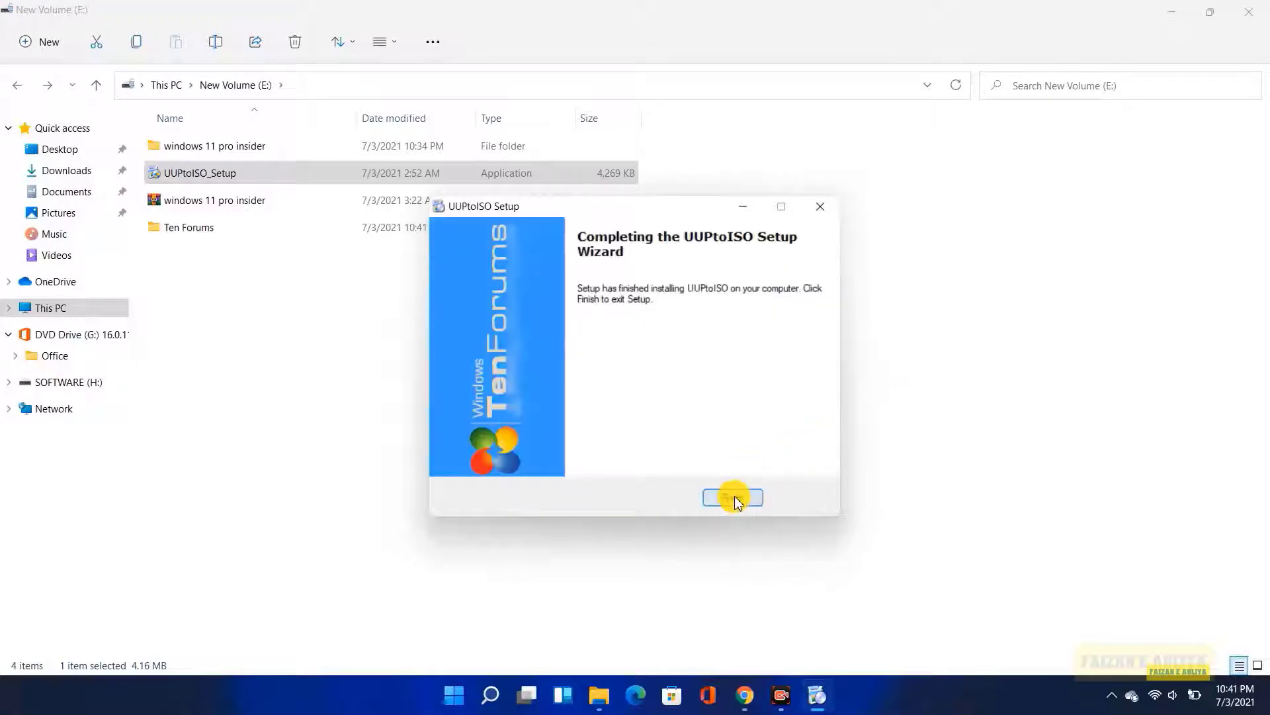
click(731, 496)
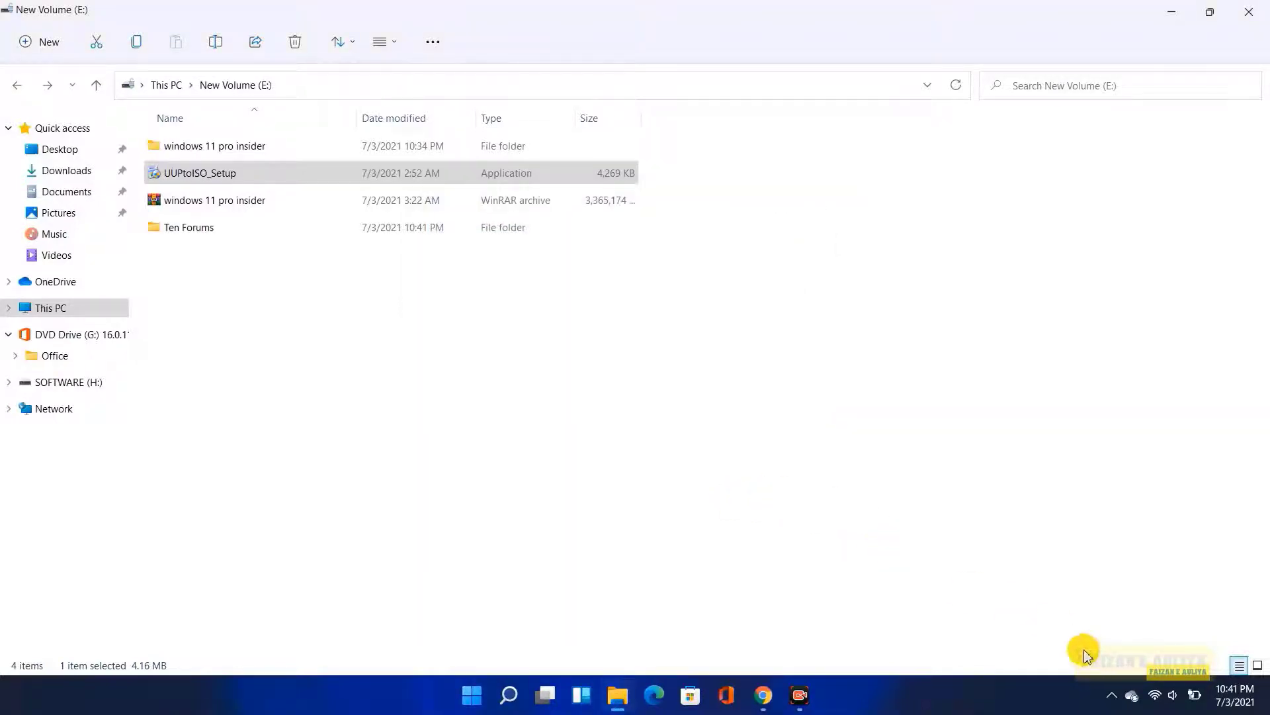
Open the Ten Forums\UUPtoISO folder on drive E: and run the UUPtoISO command script as administrator.
double_click(192, 227)
double_click(206, 155)
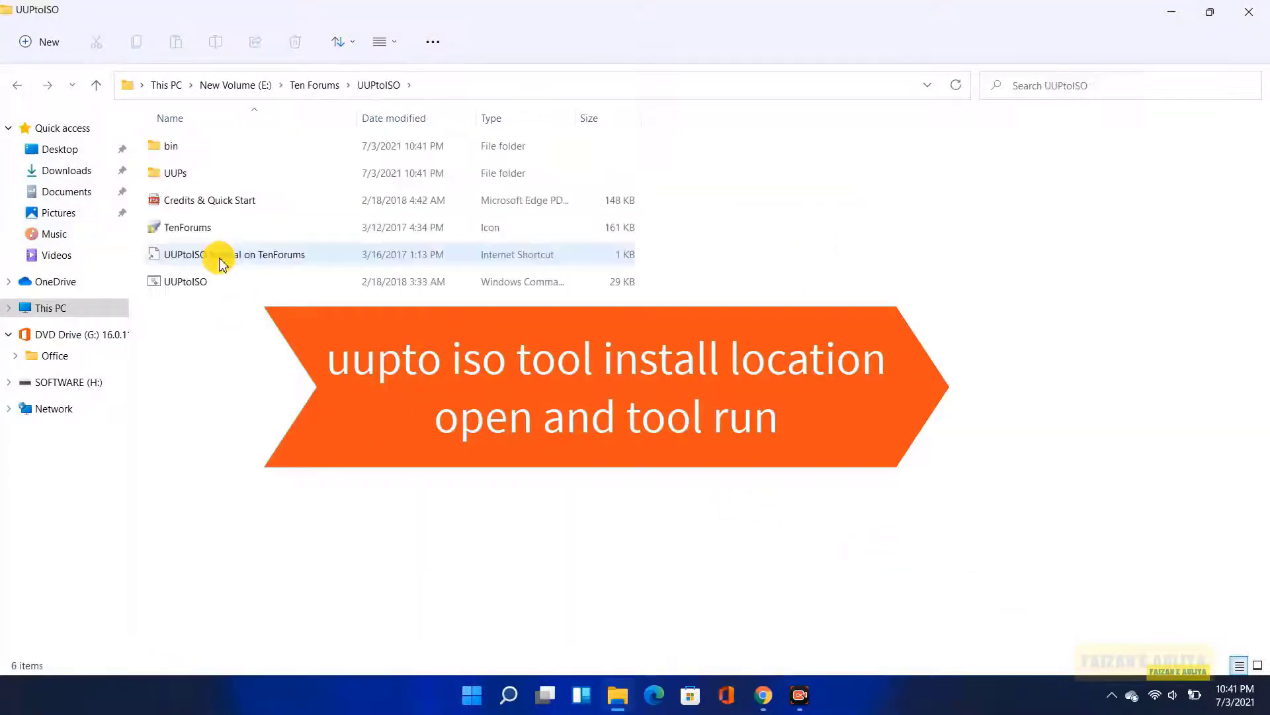
click(144, 282)
right_click(231, 284)
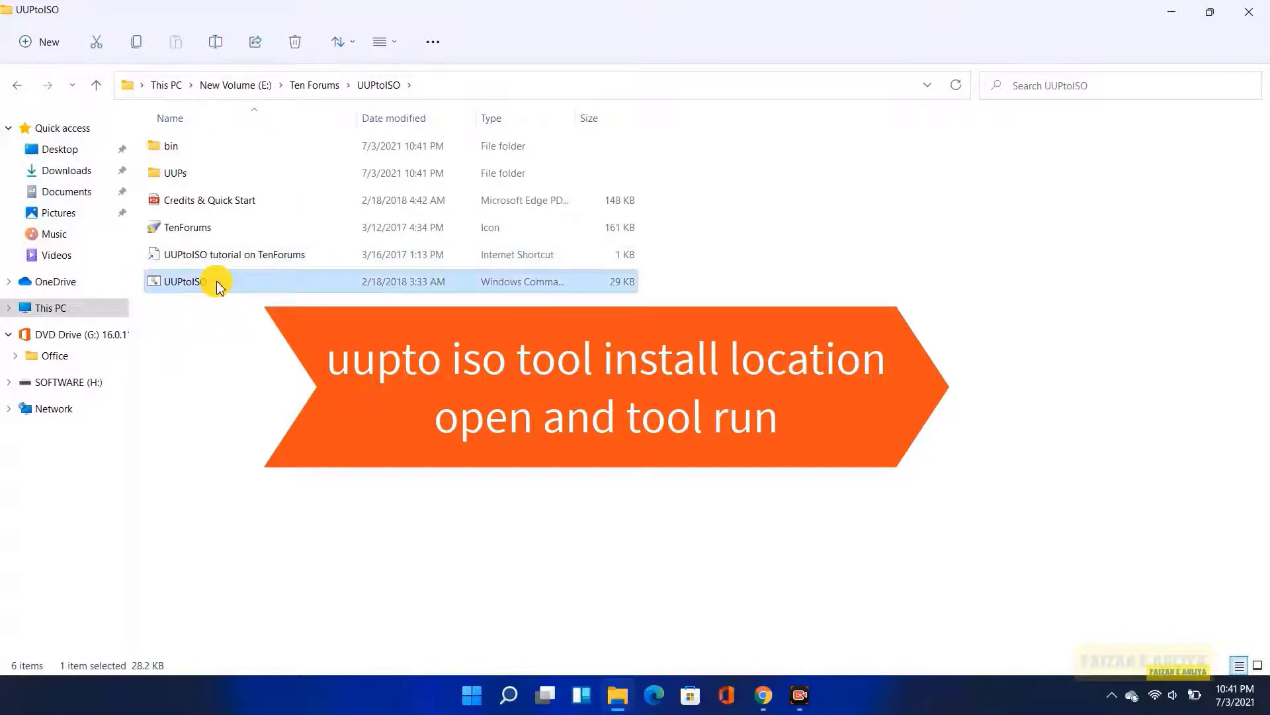
click(261, 338)
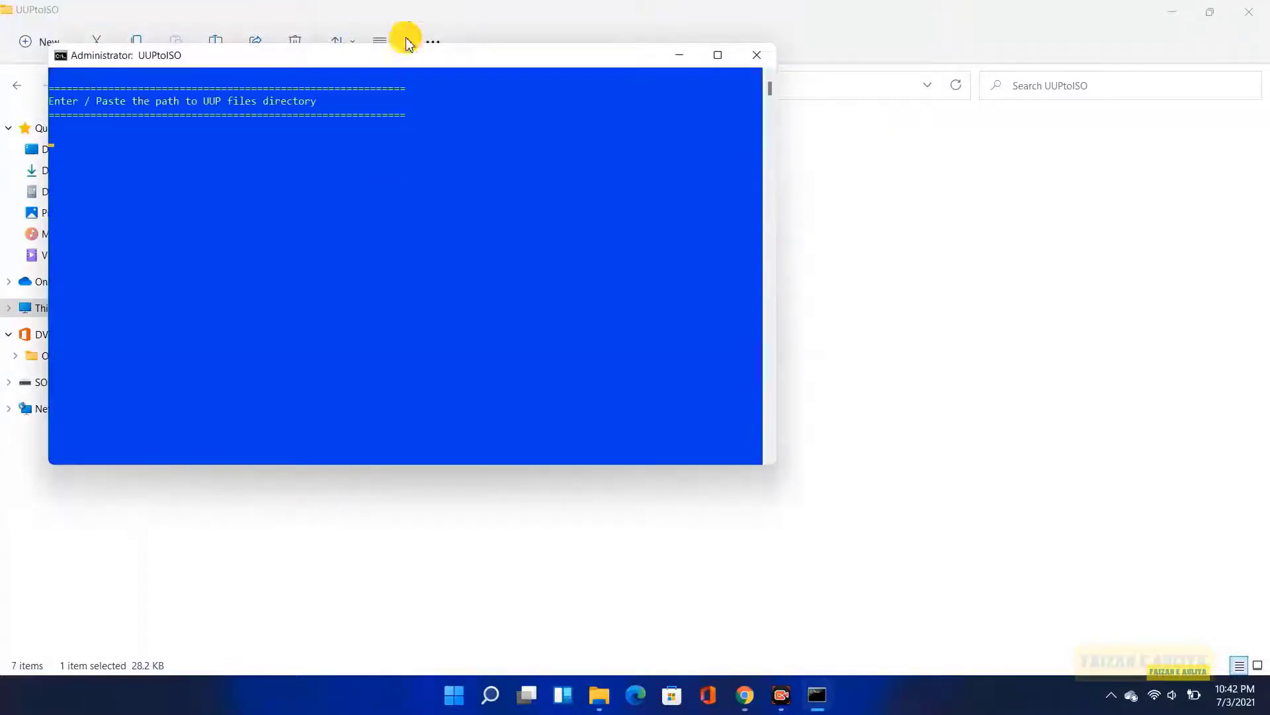
Minimize the UUPtoISO console and open New Volume (E:) in a separate File Explorer window.
drag(406, 38, 760, 57)
click(1085, 60)
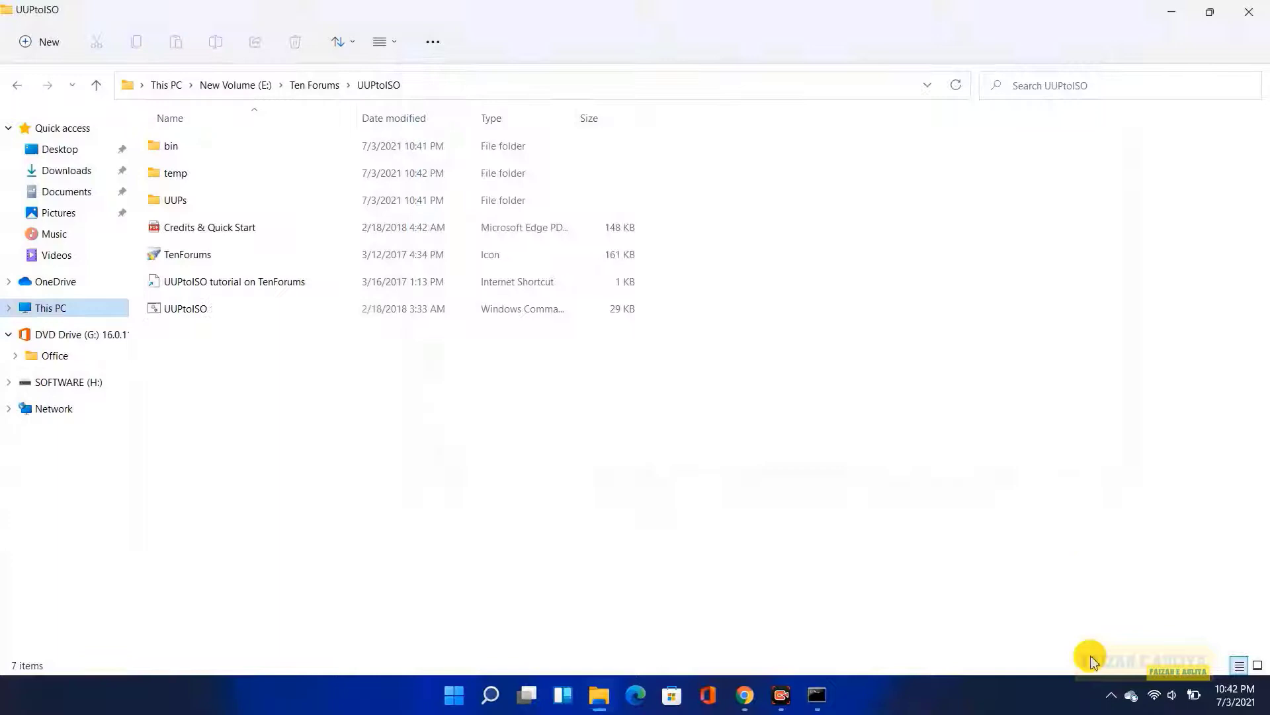
click(11, 308)
click(77, 477)
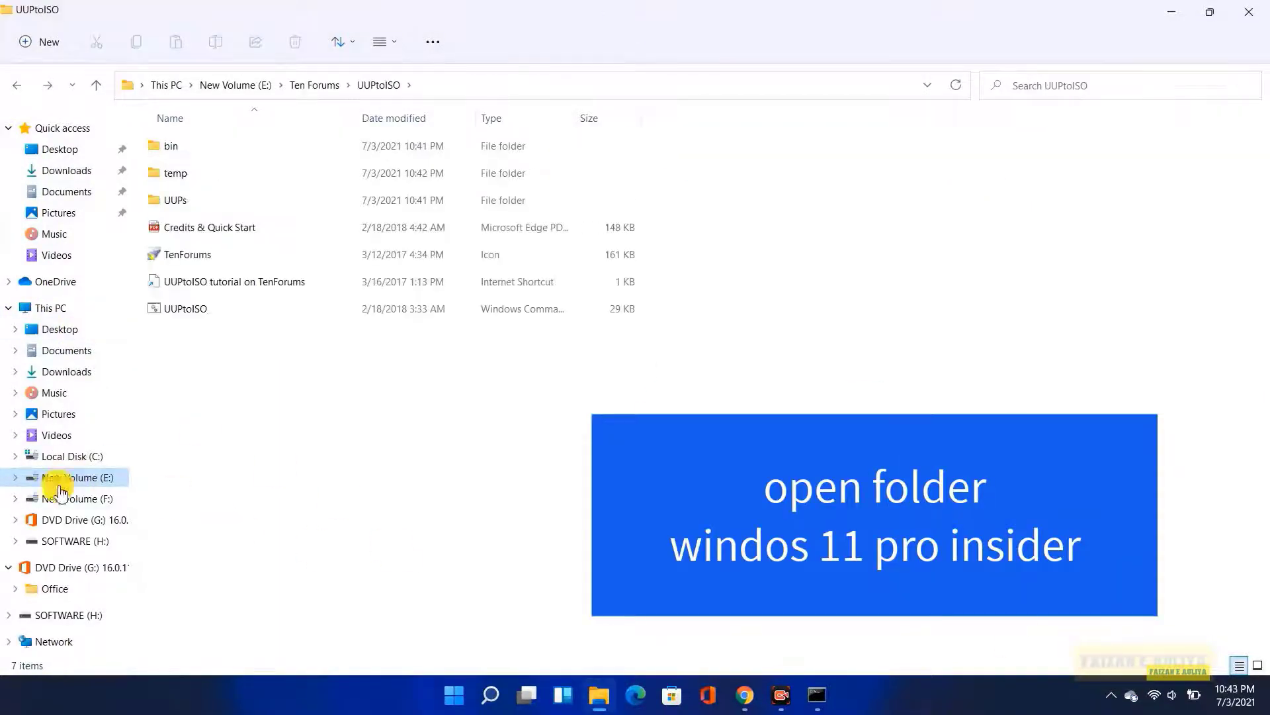
right_click(60, 479)
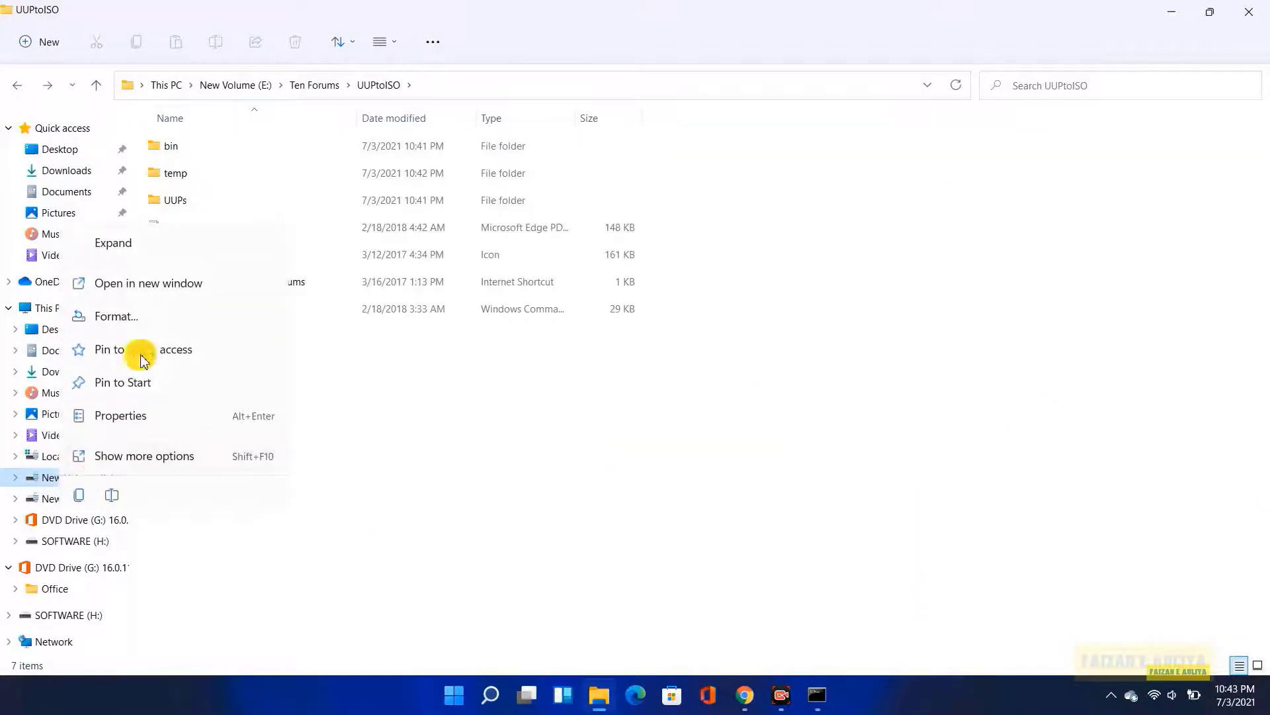
click(133, 282)
drag(567, 137, 709, 110)
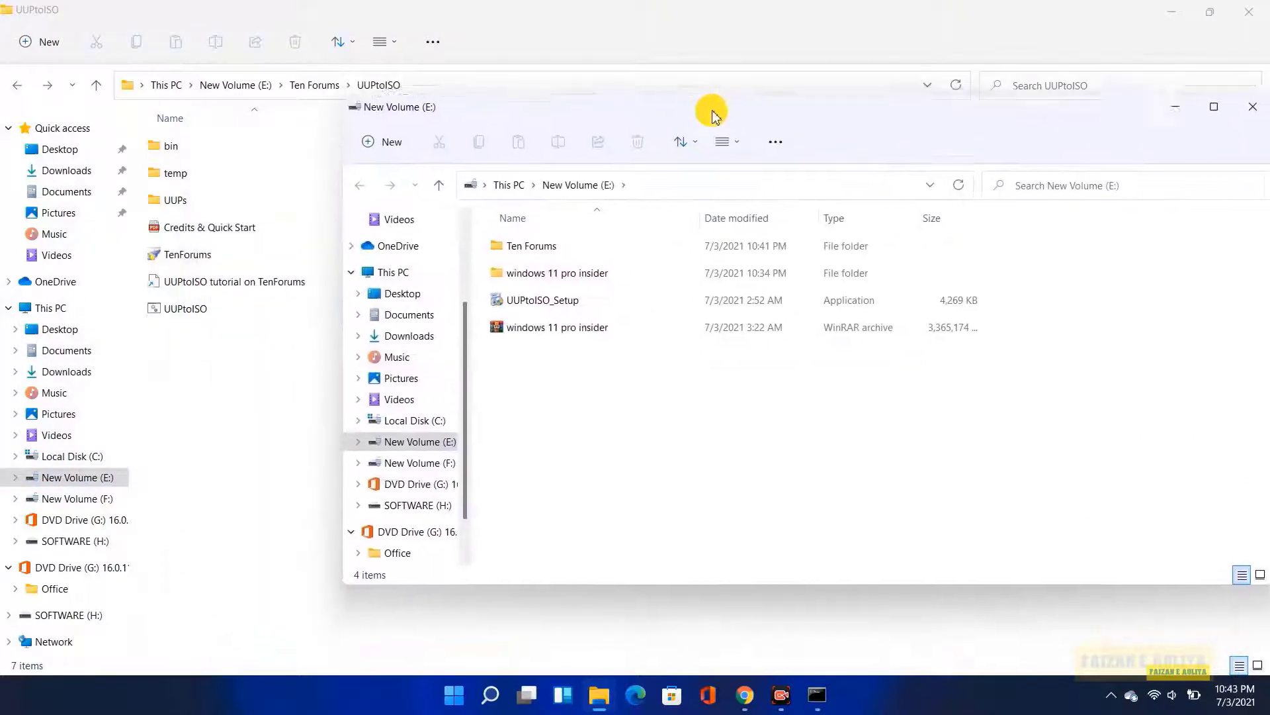
Open windows 11 pro insider\uup\22000.51\en-us\amd64 and select the professional_en-us.esd file.
double_click(560, 266)
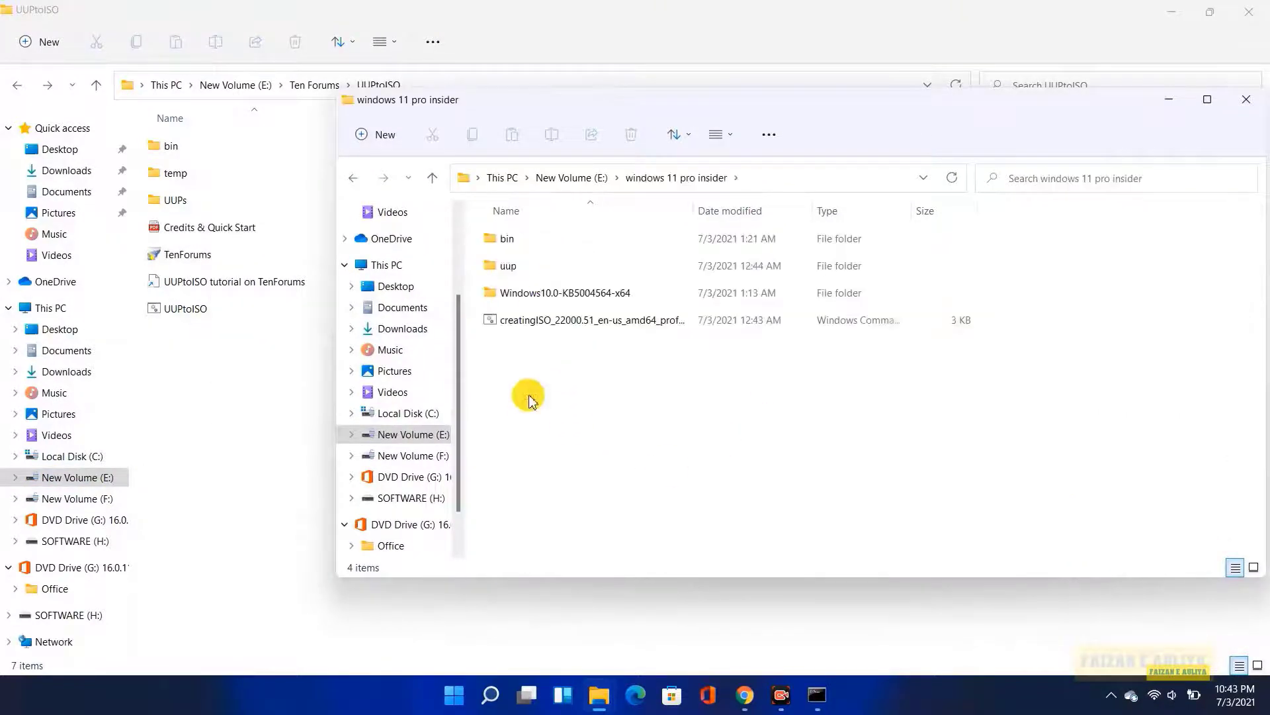
double_click(530, 265)
double_click(527, 238)
click(533, 240)
double_click(530, 239)
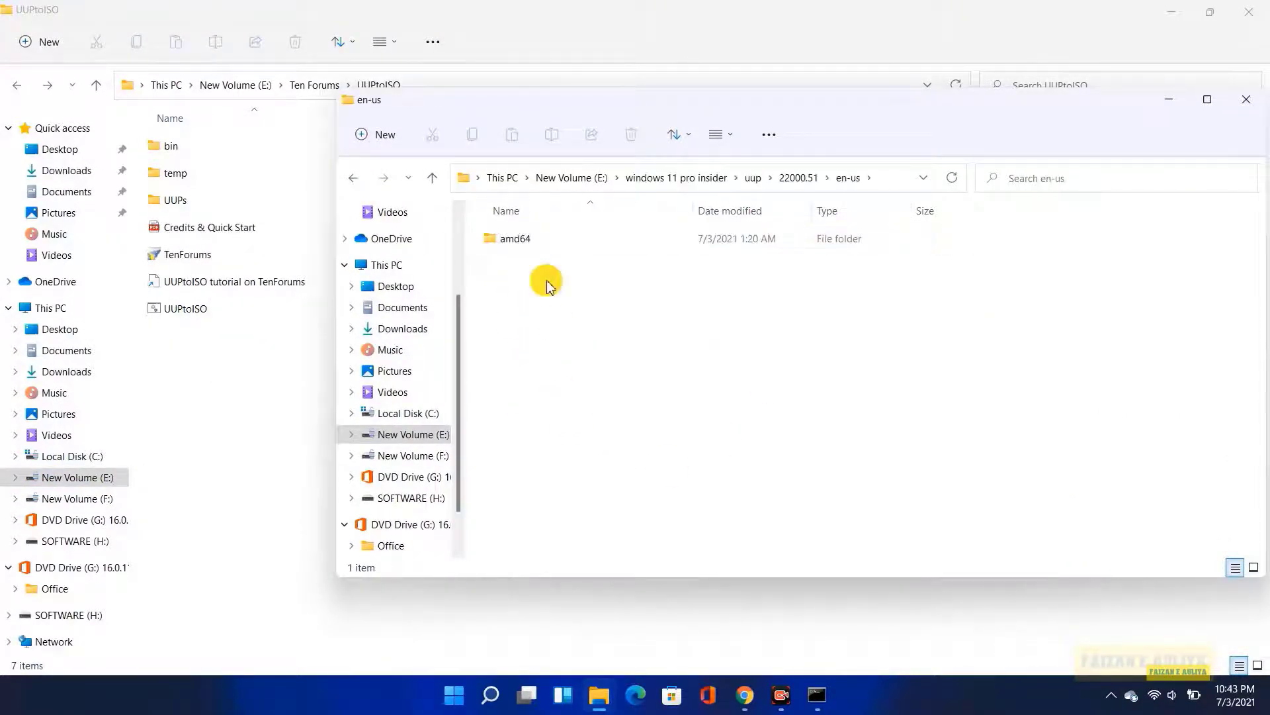
double_click(522, 240)
scroll(647, 331, down, 15)
click(646, 368)
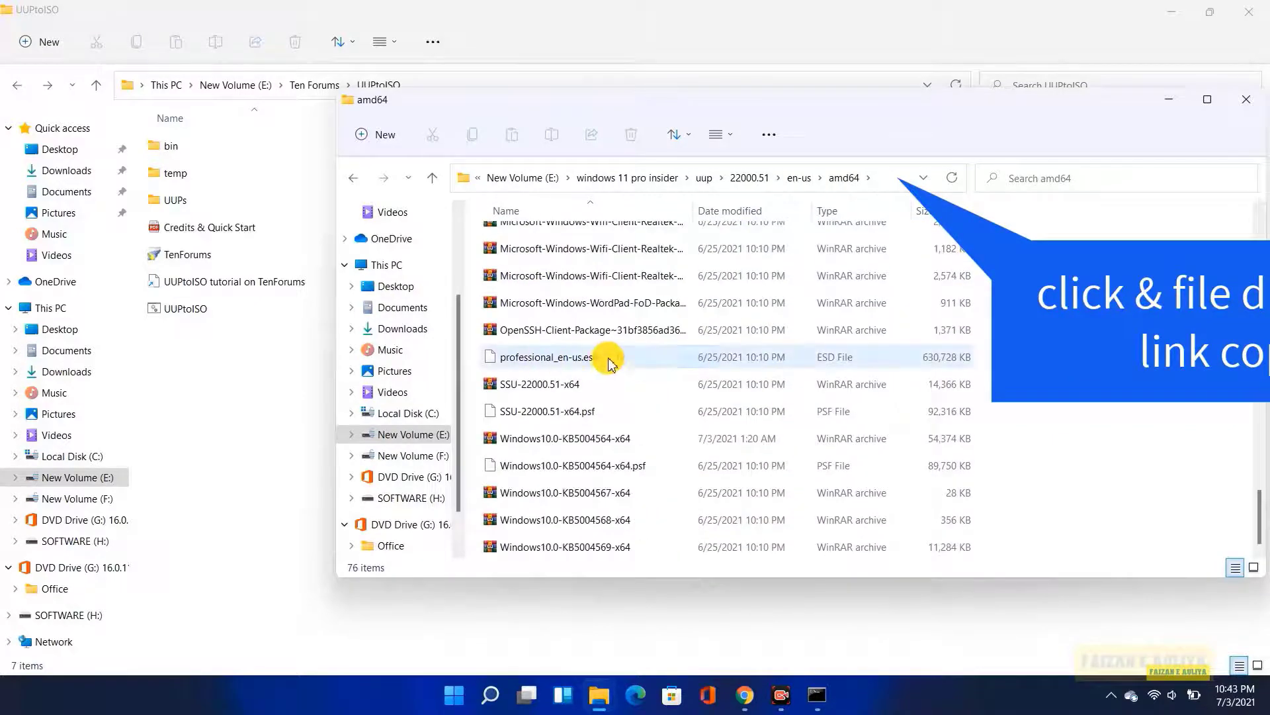
Copy the amd64 folder's path and submit E:\windows 11 pro insider\uup\22000.51\en-us\amd64 as the UUP files directory in UUPtoISO.
click(886, 179)
right_click(642, 179)
click(676, 225)
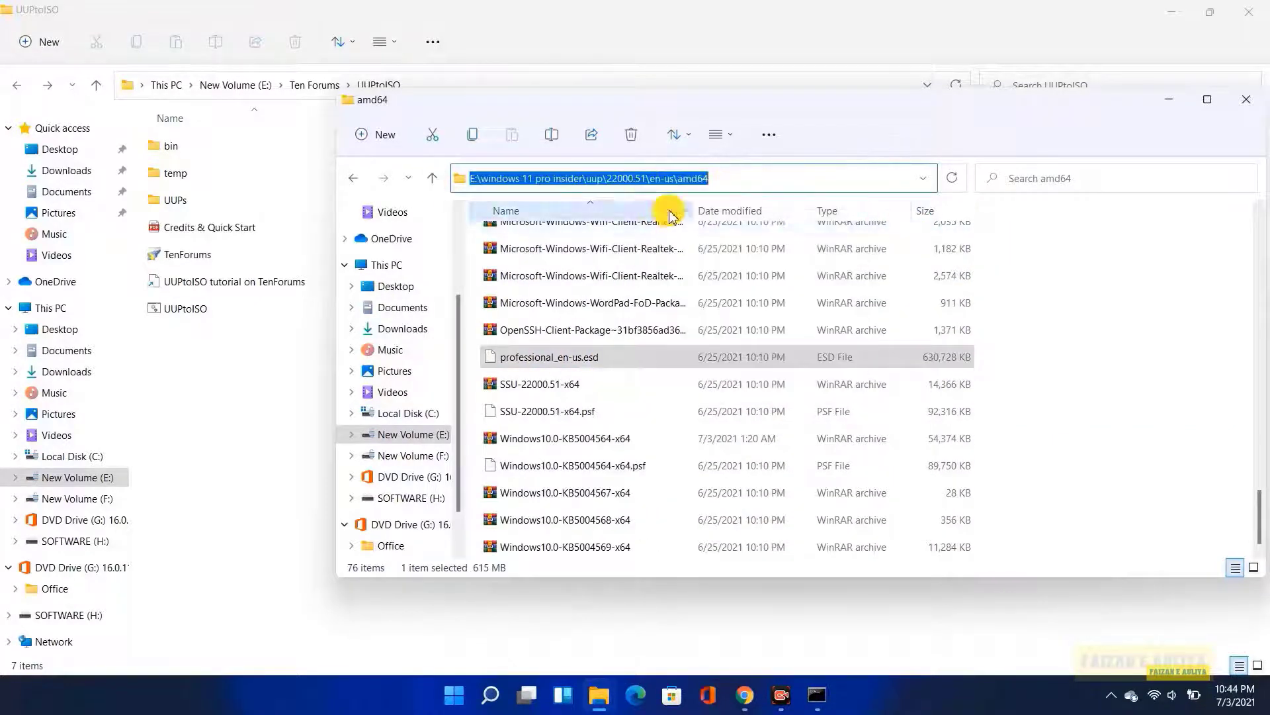
click(255, 408)
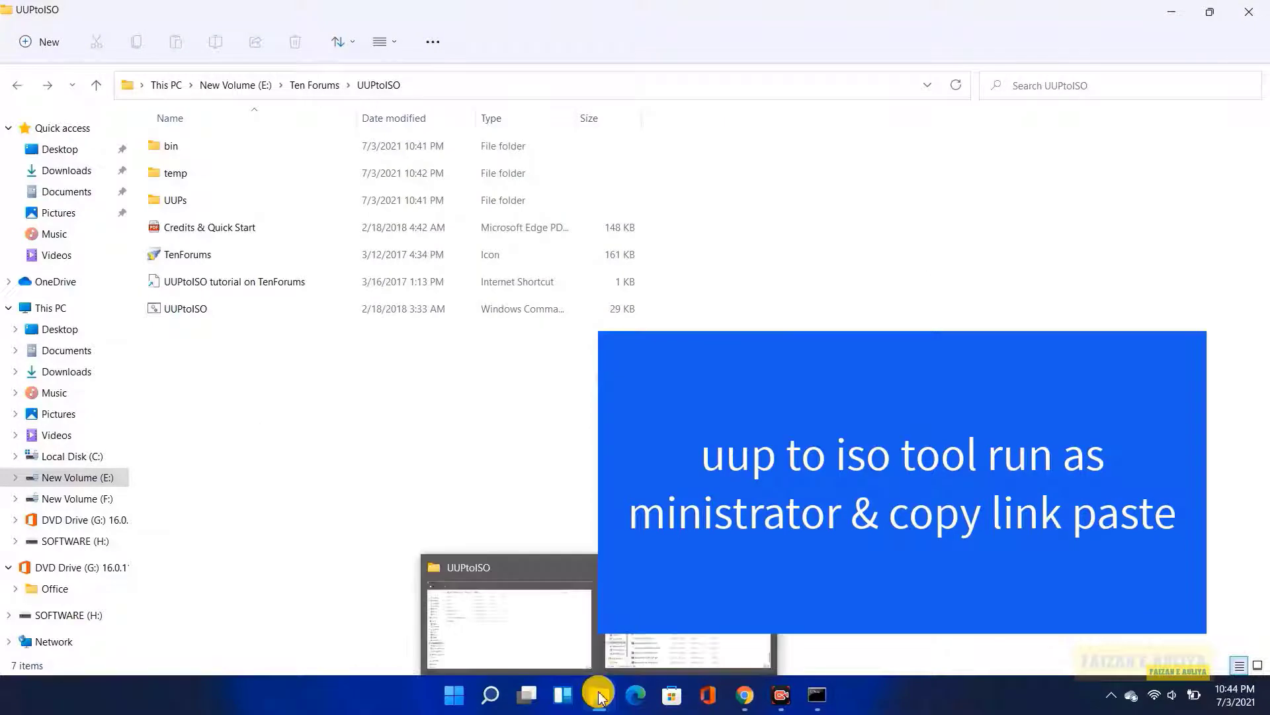
click(818, 694)
click(497, 189)
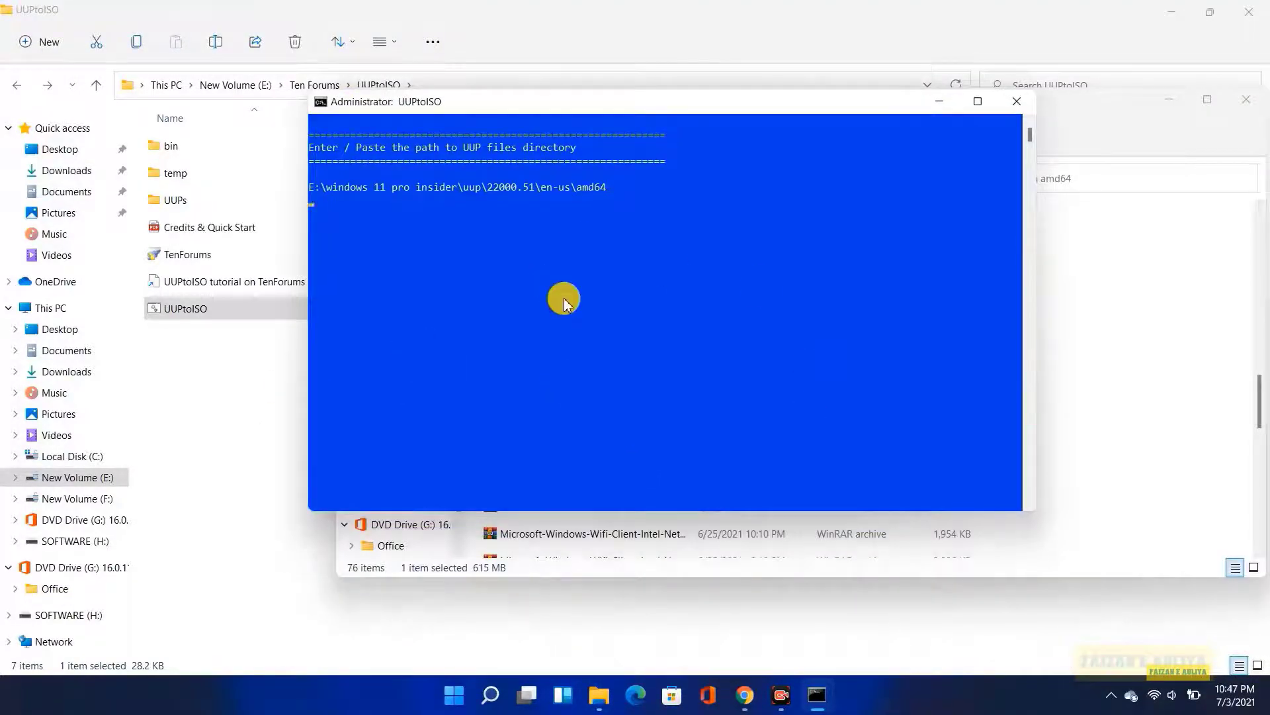
key(Return)
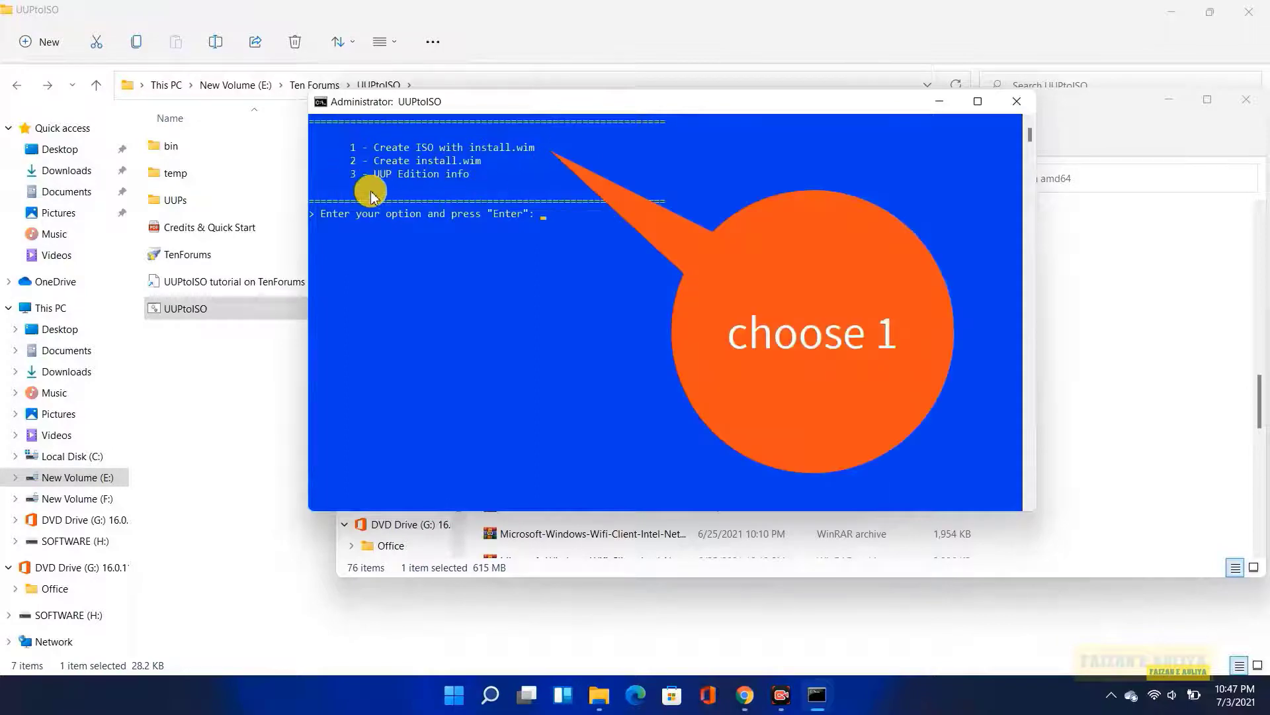
Start option 1, Create ISO with install.wim, and maximize the console window.
text(1)
key(Return)
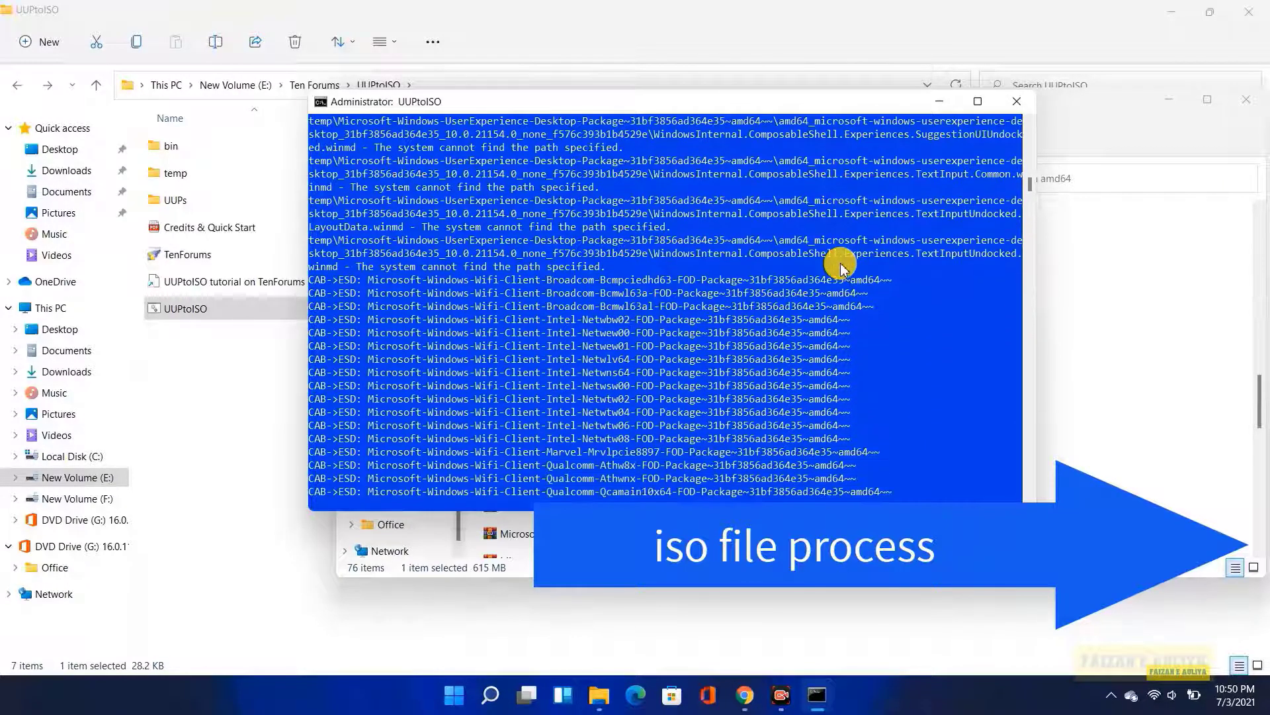
click(977, 102)
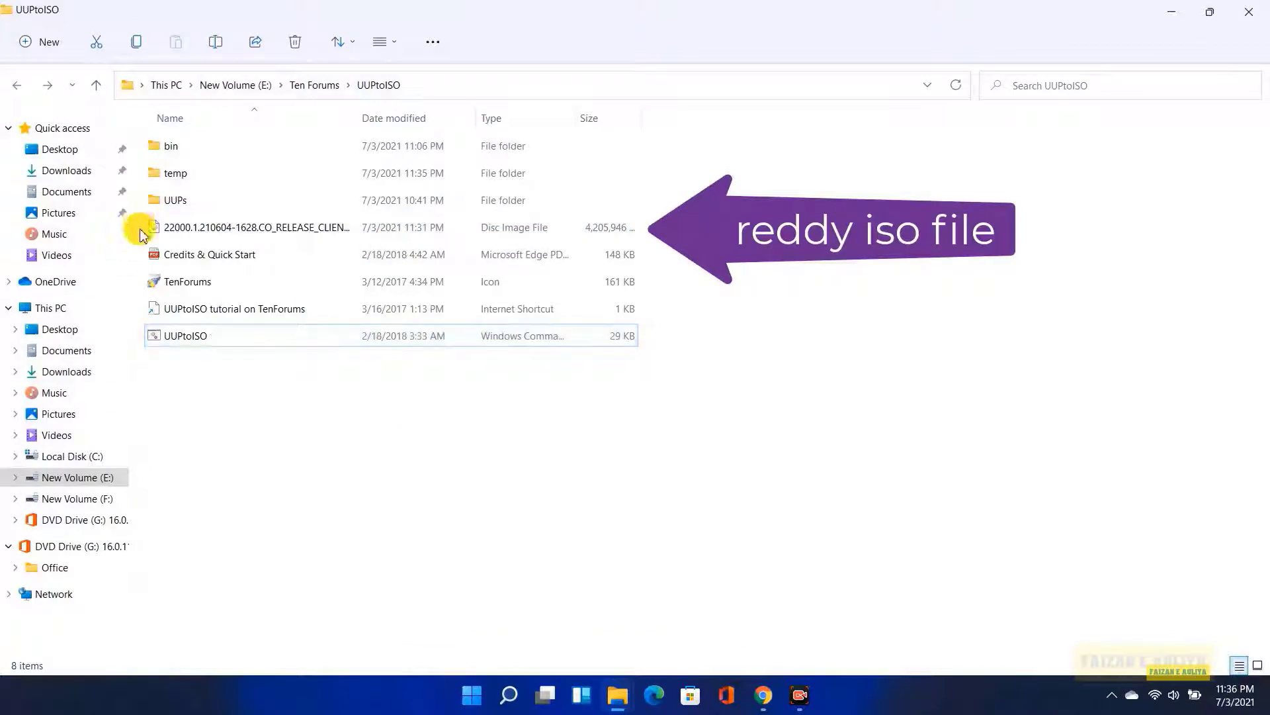
Check the created disc image file in the UUPtoISO folder.
click(140, 233)
click(690, 228)
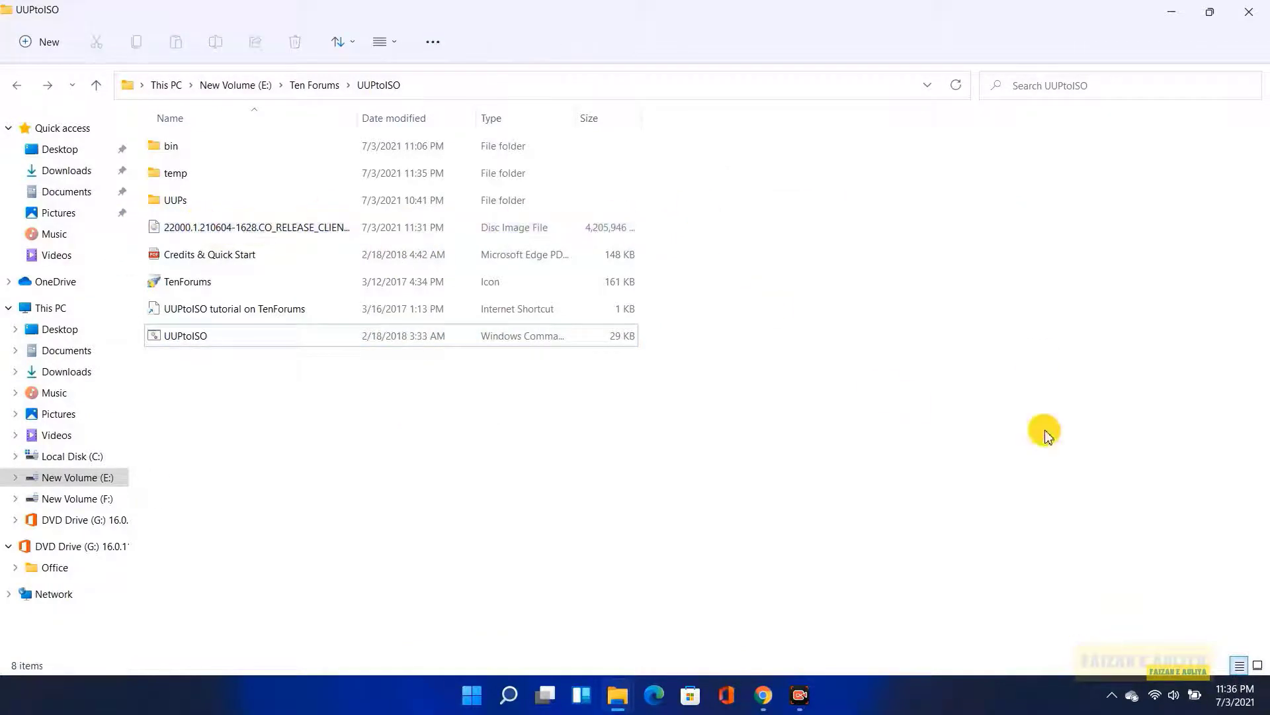